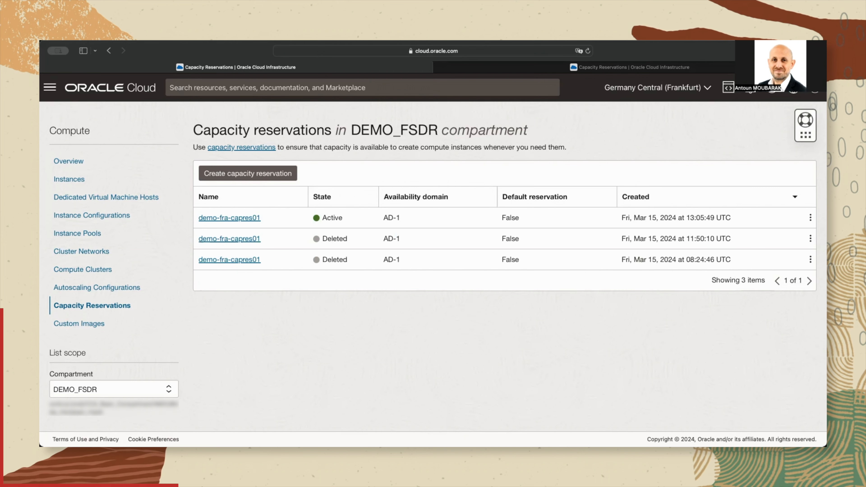
# - Inspect the running demo-moving-vm01 instance in Frankfurt and the active demo-ams-capres01 capacity reservation in Amsterdam
pyautogui.click(72, 179)
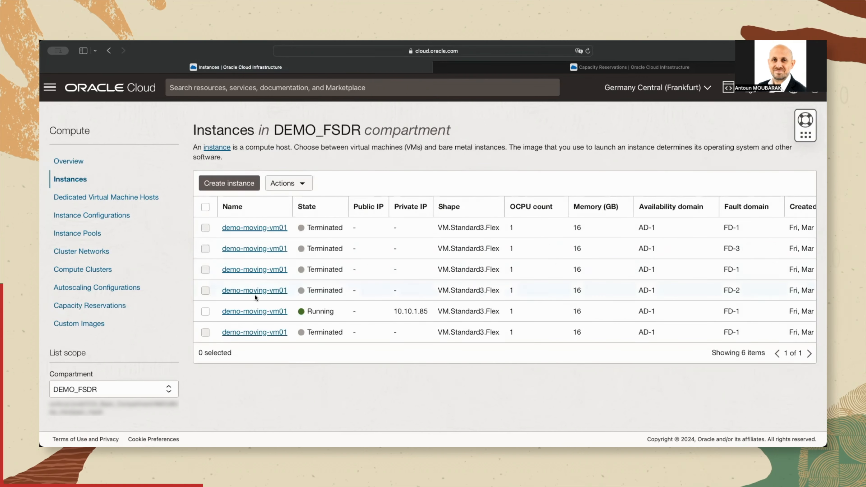
pyautogui.click(260, 311)
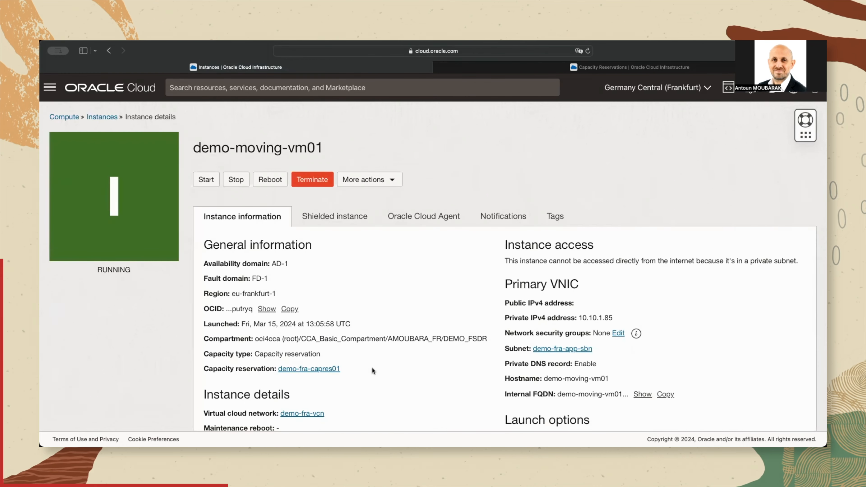
pyautogui.click(626, 67)
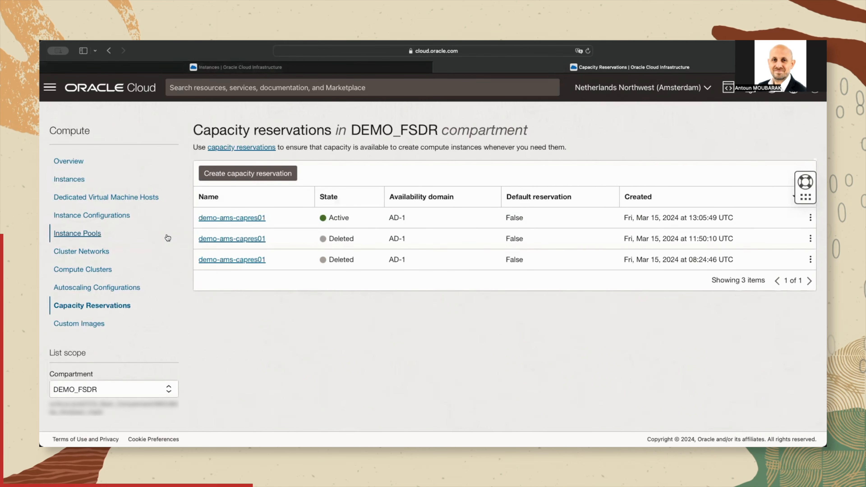
pyautogui.click(252, 219)
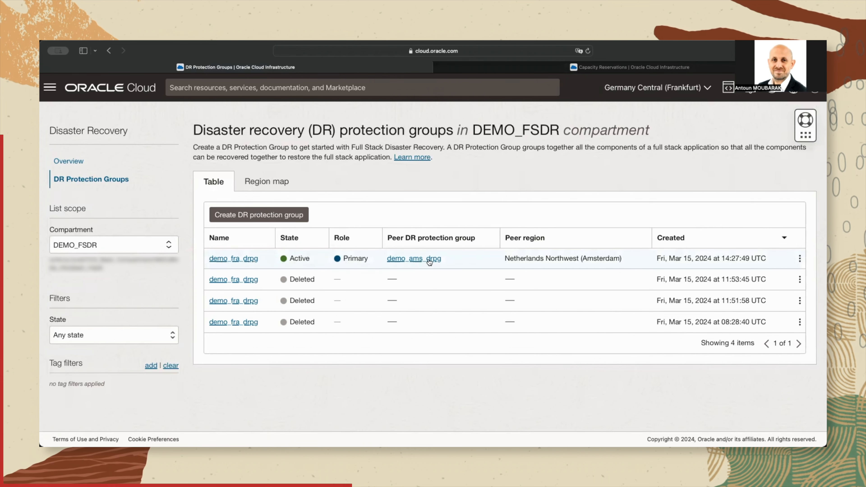
# - Start adding a Compute member to demo_fra_drpg, using demo-moving-vm01 as a moving instance, and acknowledge that existing plans will be deleted
pyautogui.click(234, 258)
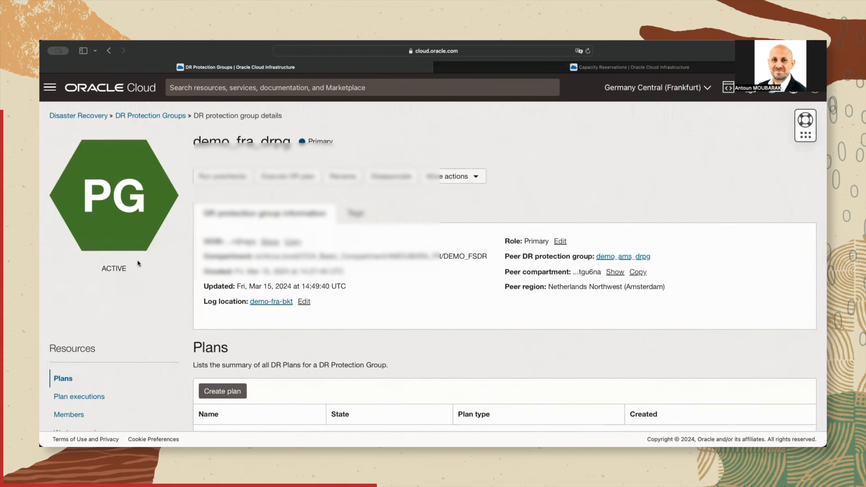
pyautogui.scroll(-5, 137, 259)
pyautogui.click(76, 306)
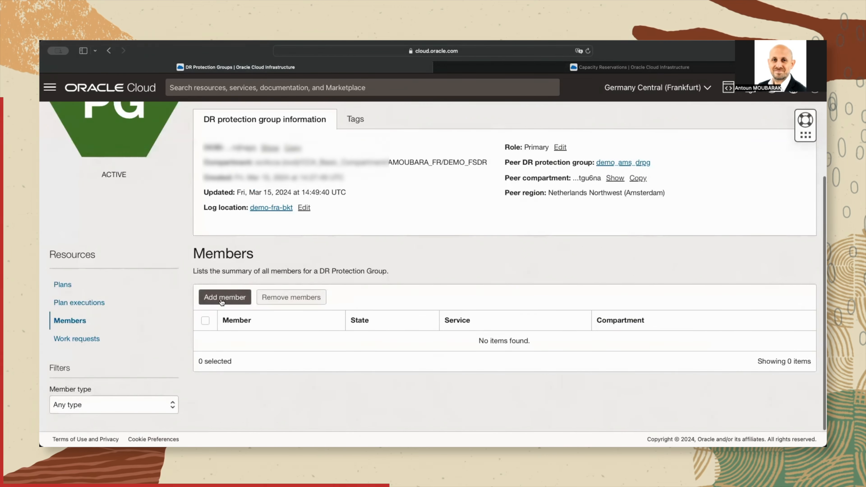
pyautogui.click(234, 300)
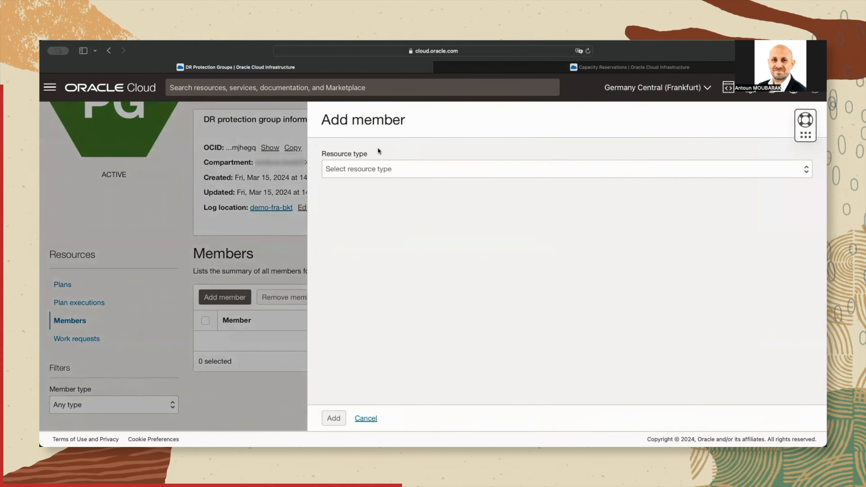
pyautogui.click(371, 170)
pyautogui.click(361, 176)
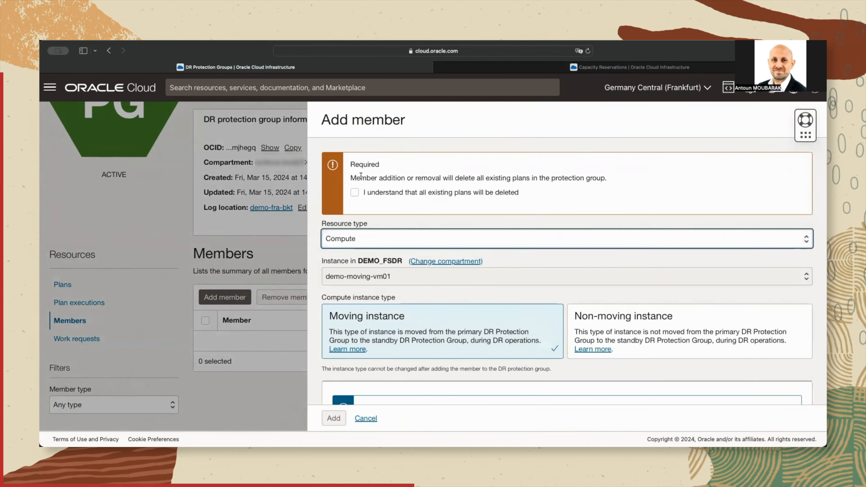
pyautogui.click(355, 193)
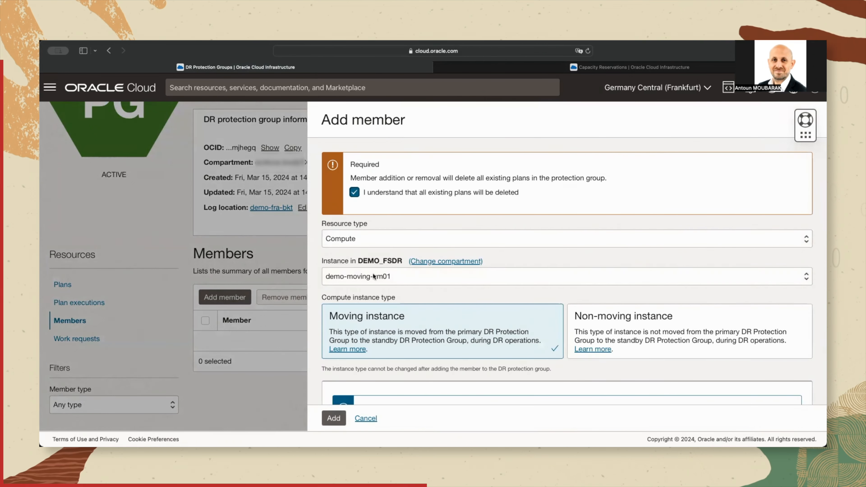
# - Add a VNIC mapping from demo-moving-vm01-vnic to VCN demo-ams-vcn and subnet demo-ams-app-sbn (regional)
pyautogui.scroll(-3, 381, 301)
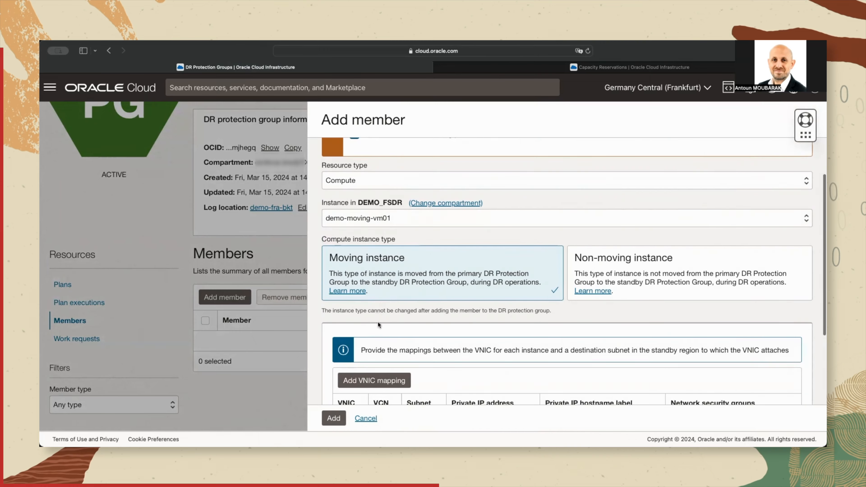
pyautogui.scroll(-5, 379, 282)
pyautogui.click(376, 284)
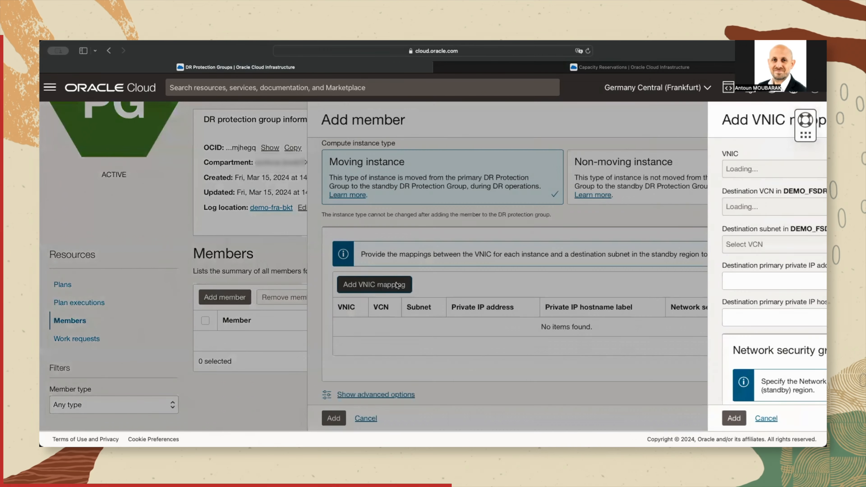
pyautogui.click(477, 247)
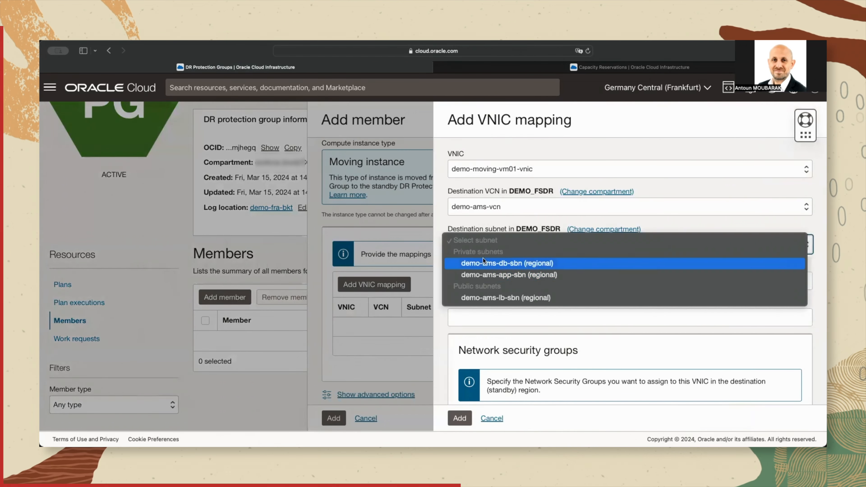
pyautogui.click(510, 277)
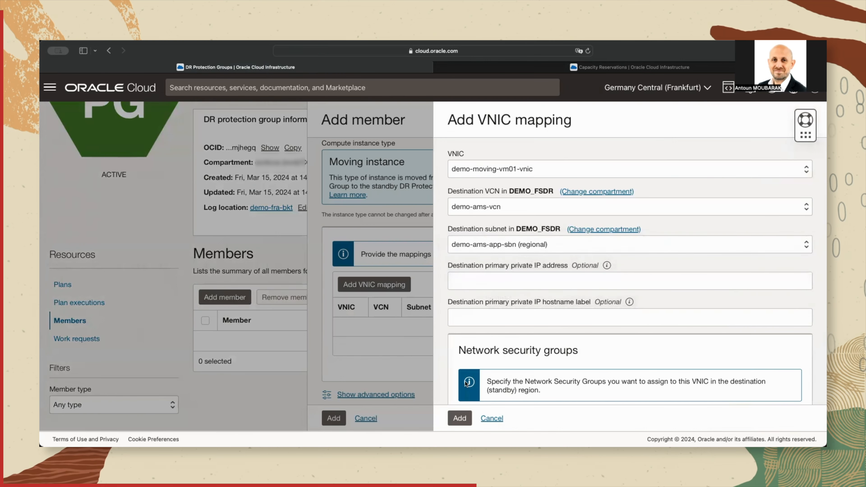
pyautogui.click(460, 418)
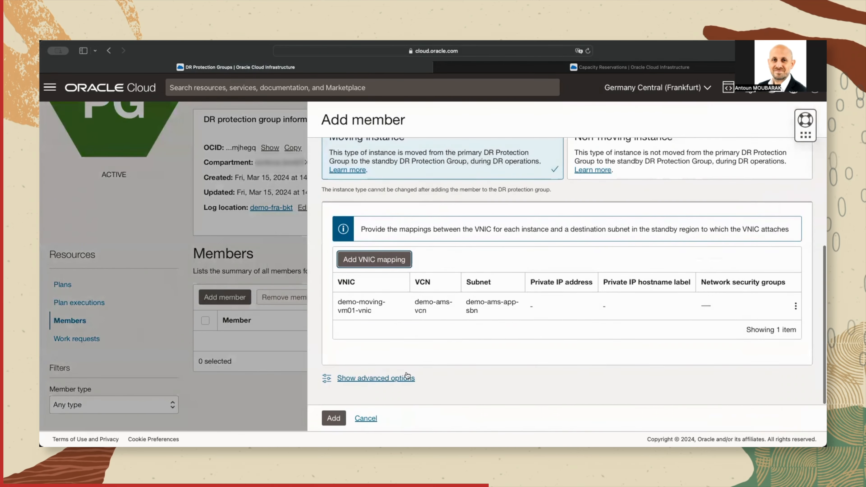
# - Set the member's destination capacity reservation to demo-ams-capres01 in the advanced options and add the member to the group
pyautogui.click(393, 378)
pyautogui.scroll(-3, 421, 354)
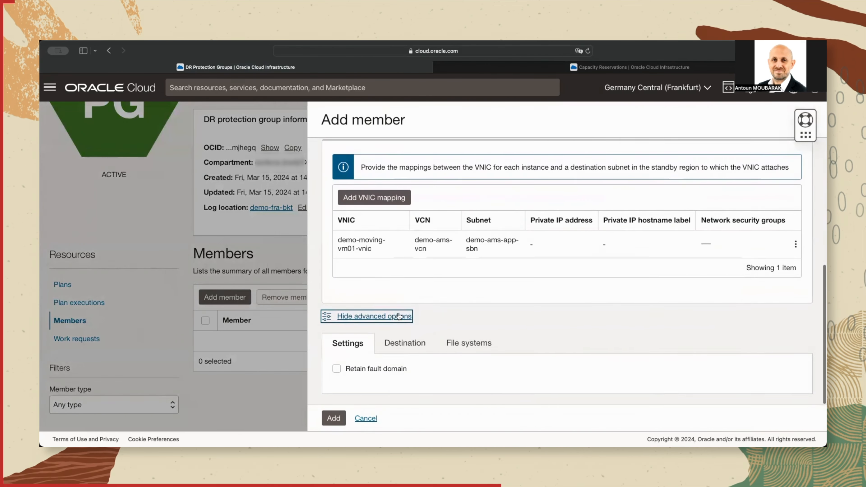
pyautogui.click(414, 342)
pyautogui.scroll(-3, 433, 316)
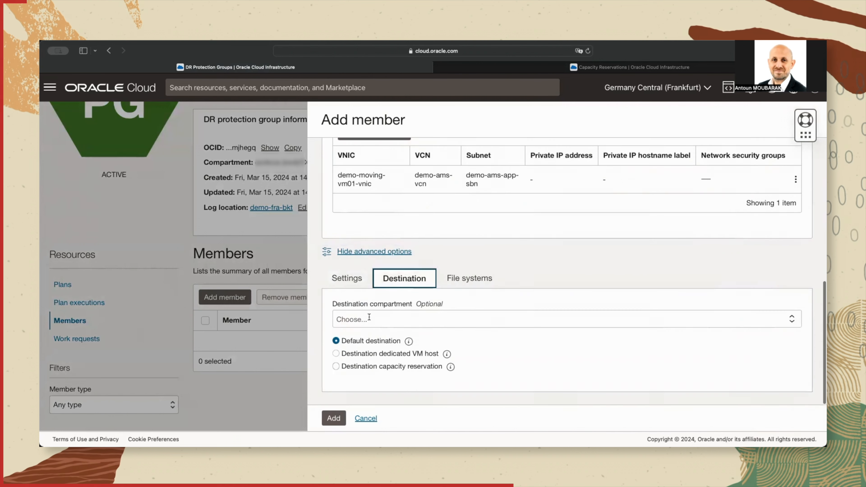
pyautogui.click(337, 369)
pyautogui.scroll(-2, 370, 361)
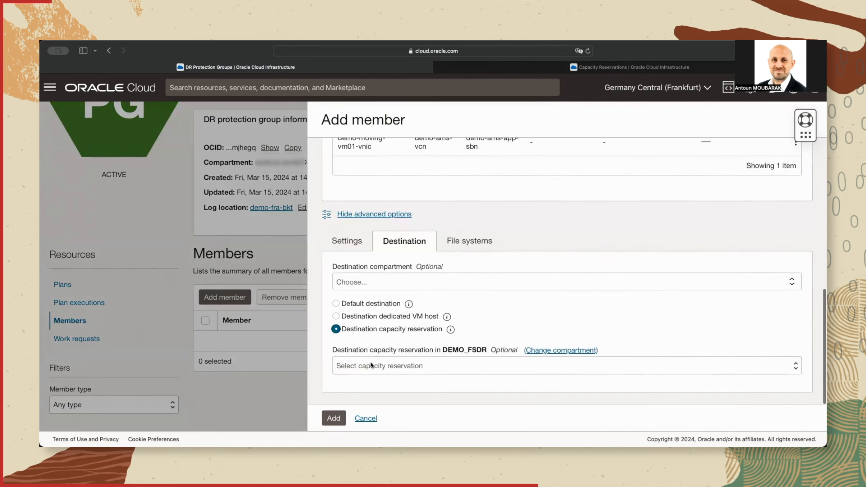
pyautogui.click(373, 369)
pyautogui.click(365, 374)
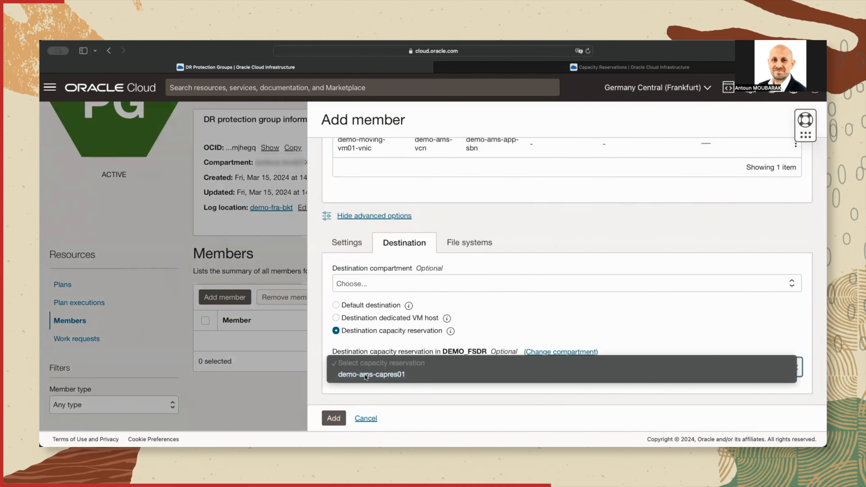
pyautogui.click(333, 419)
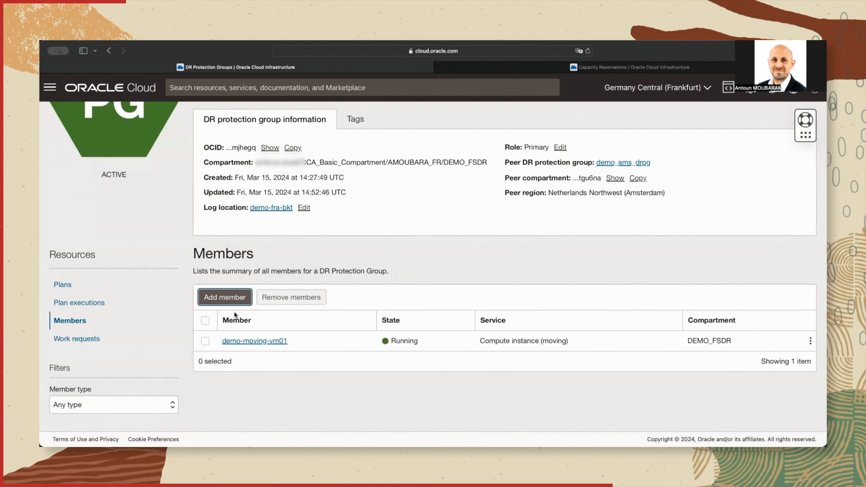
# - Add the volume group demo-moving-vm01-volgrp as a member, acknowledging that existing plans will be deleted
pyautogui.click(230, 300)
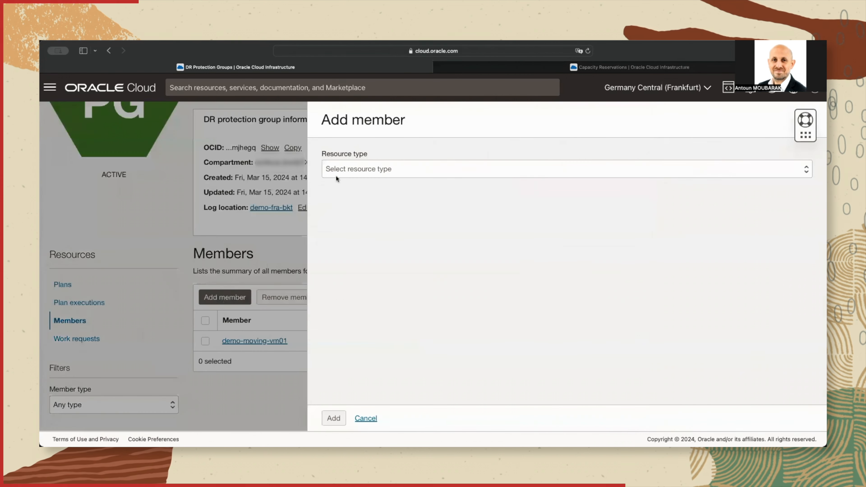
pyautogui.click(341, 169)
pyautogui.click(352, 212)
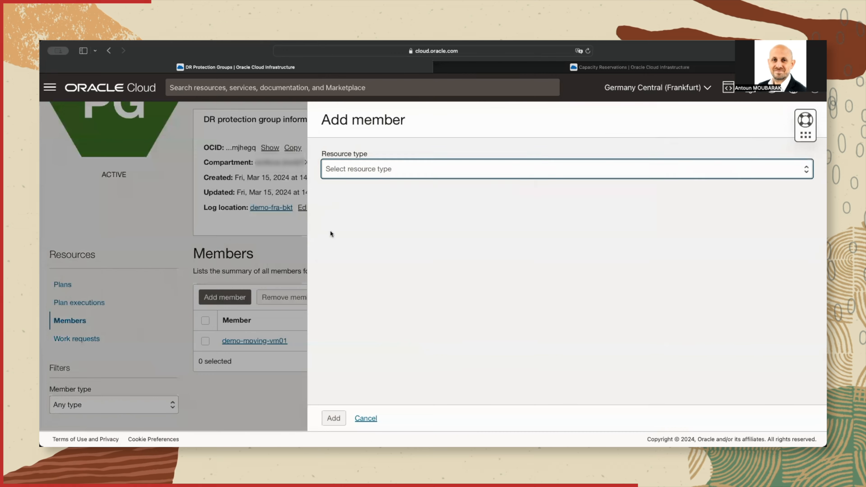
pyautogui.click(355, 193)
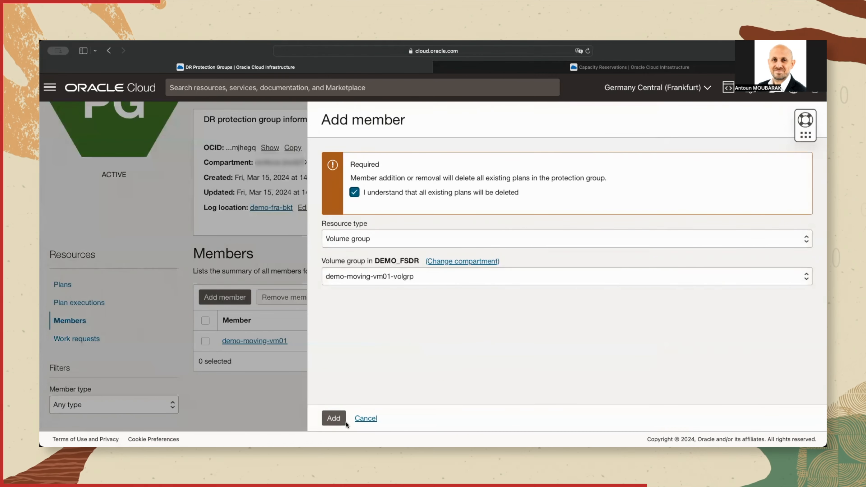
pyautogui.click(334, 418)
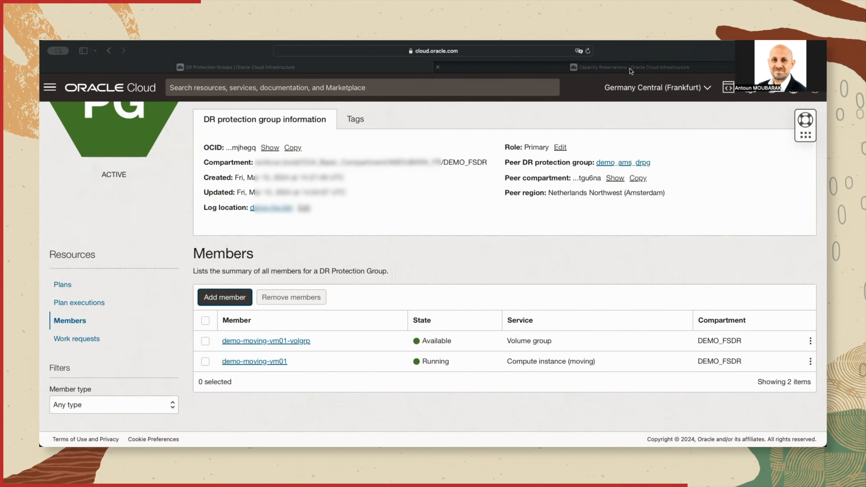
# - Open the details of the standby DR protection group demo_ams_drpg in the Amsterdam region
pyautogui.click(610, 68)
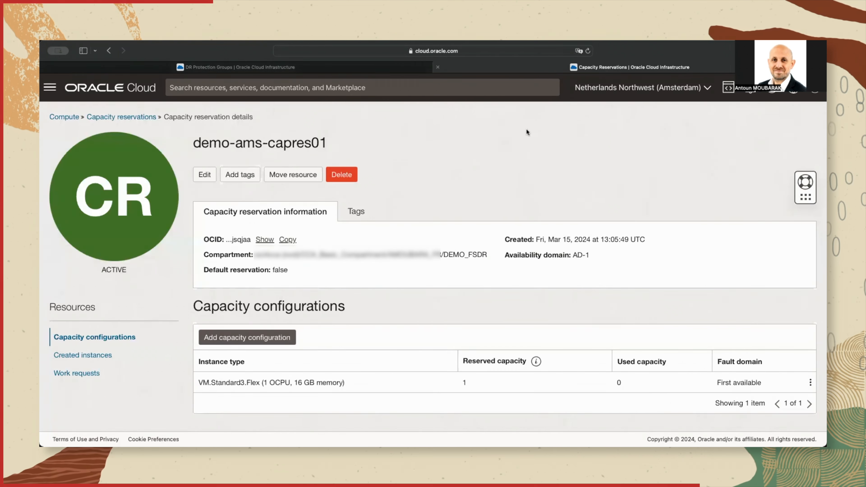
pyautogui.click(50, 88)
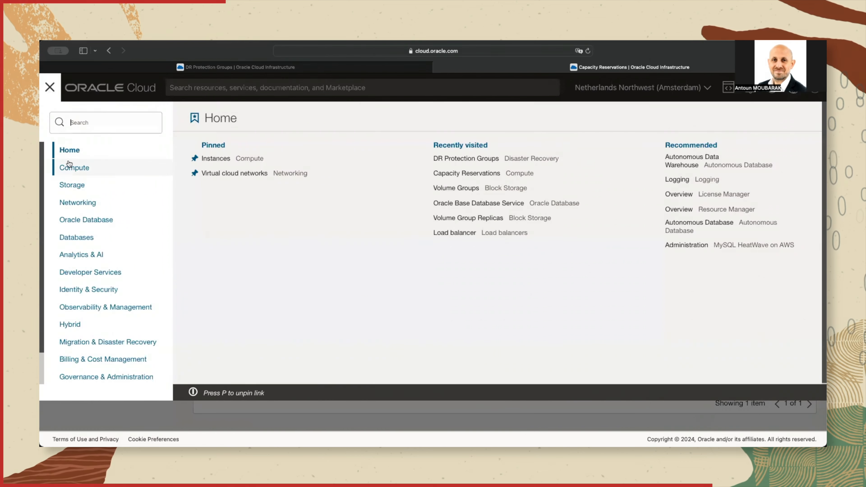
pyautogui.click(132, 343)
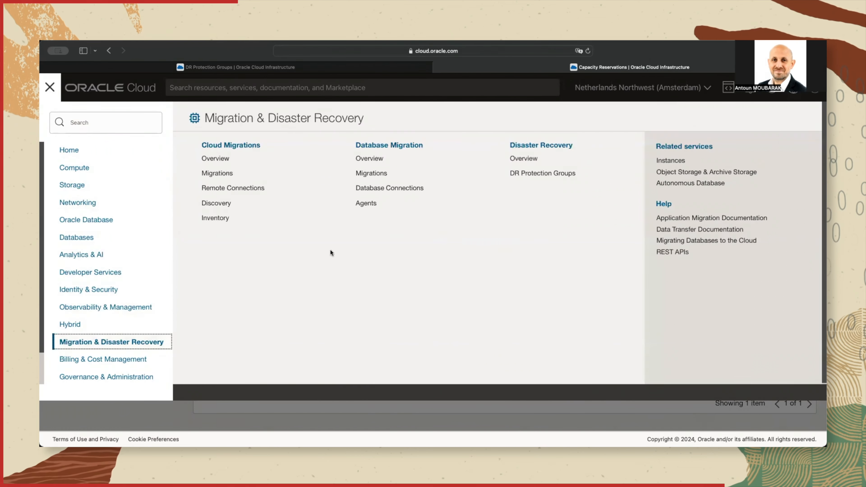
pyautogui.click(524, 169)
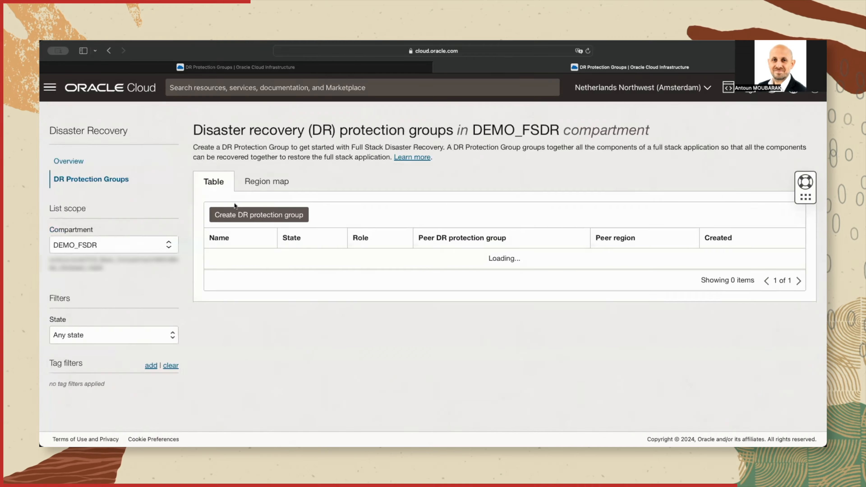
pyautogui.click(239, 255)
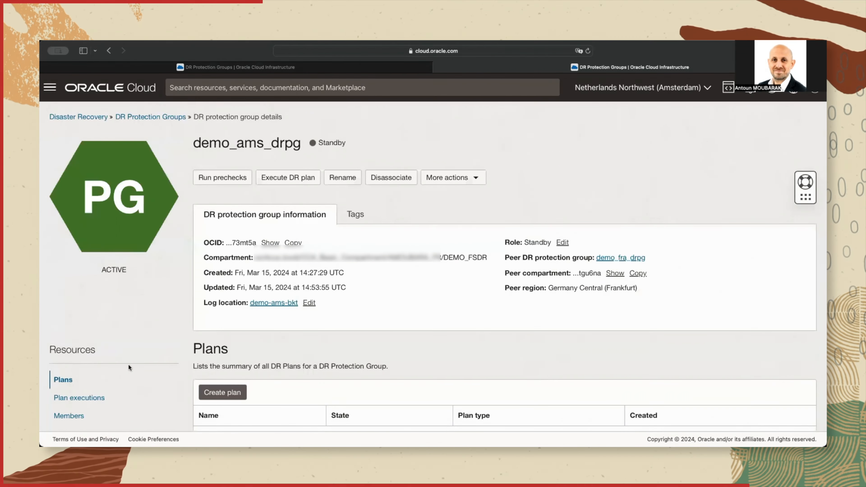
# - Create a DR plan named demo_ams_switchover_plan with the plan type Switchover (planned)
pyautogui.scroll(-2, 129, 364)
pyautogui.click(224, 348)
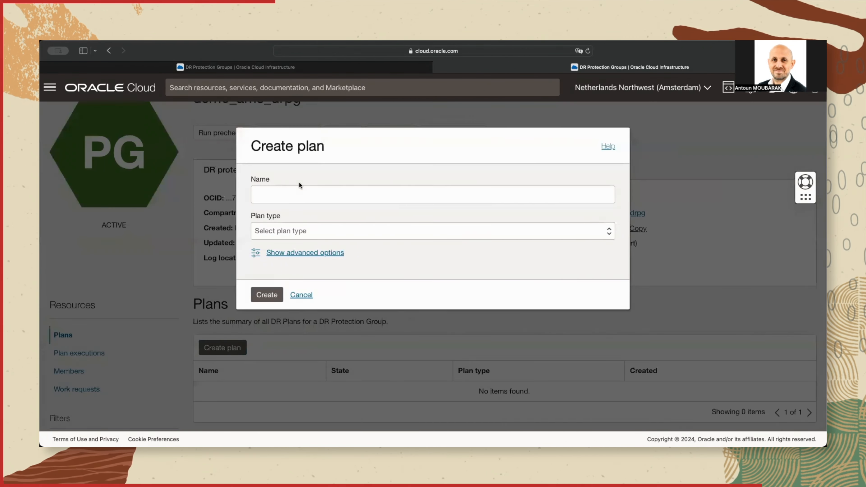
pyautogui.click(293, 191)
pyautogui.write('demo_ams_switchover_plan')
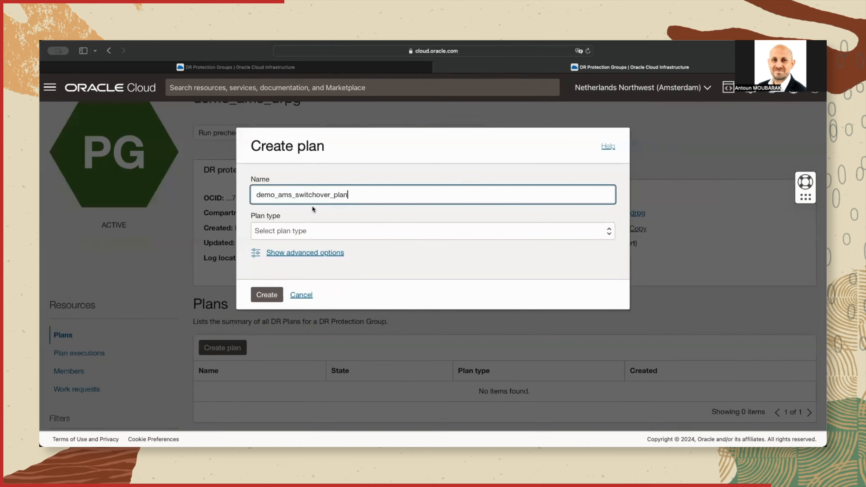
pyautogui.click(301, 232)
pyautogui.click(300, 249)
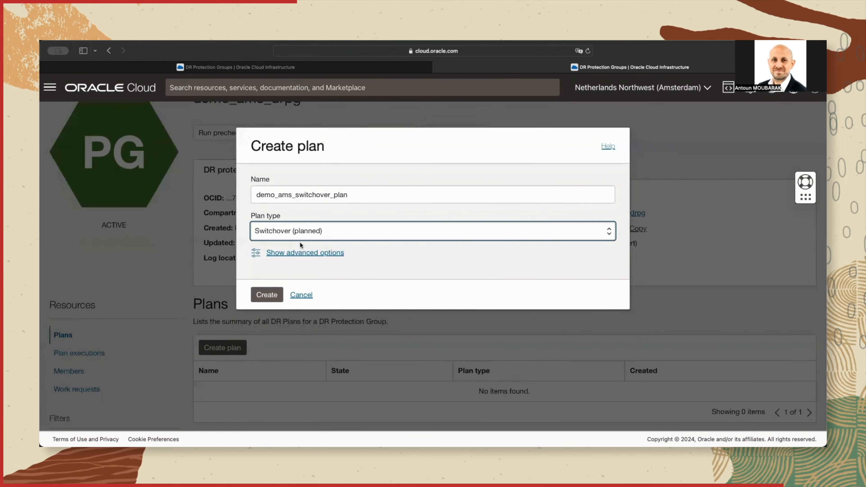
pyautogui.click(269, 297)
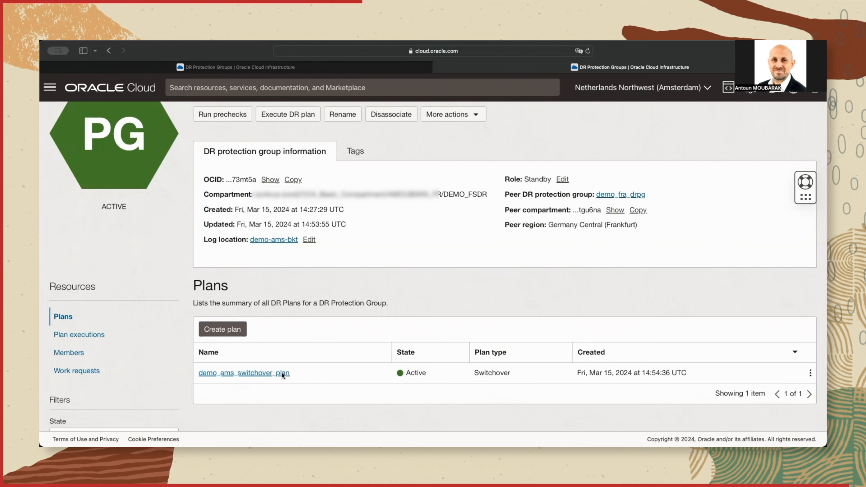
# - Execute the DR plan demo_ams_switchover_plan with prechecks disabled and check the progress of its plan execution groups
pyautogui.click(262, 372)
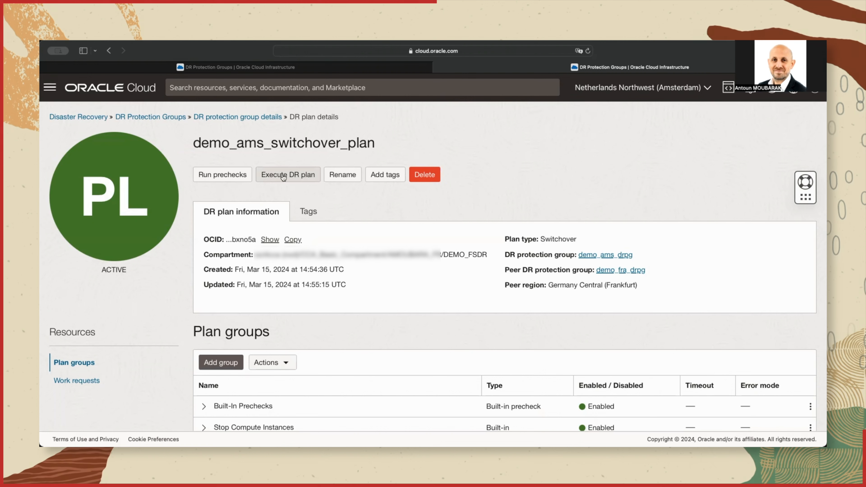
pyautogui.click(293, 177)
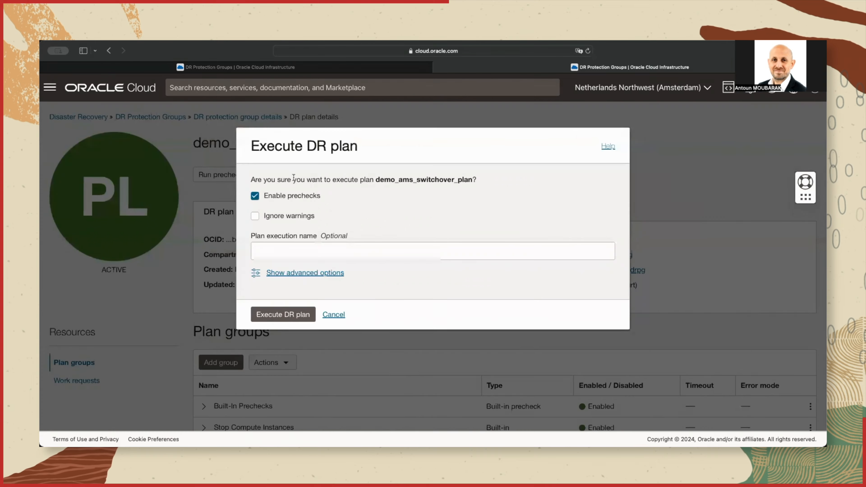
pyautogui.click(283, 197)
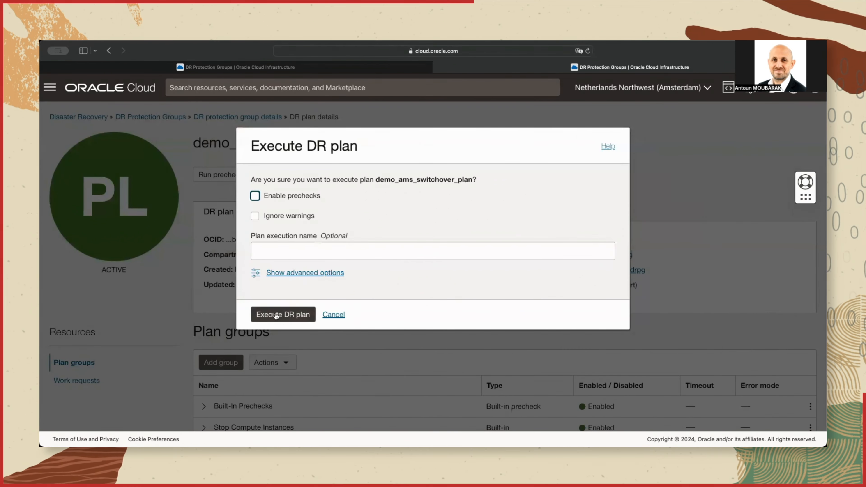
pyautogui.click(286, 314)
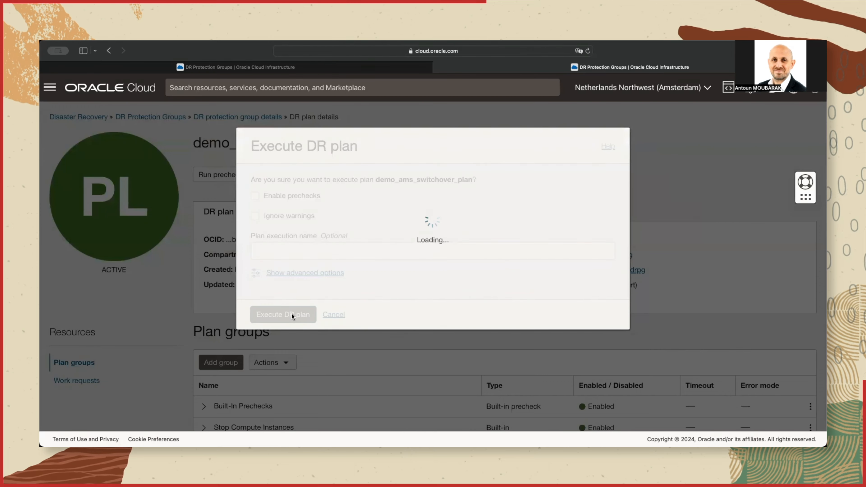
pyautogui.scroll(-5, 357, 297)
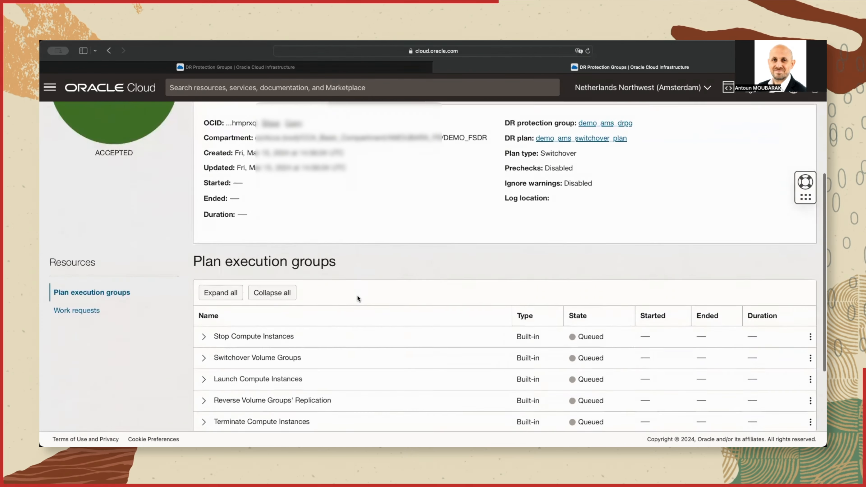
pyautogui.scroll(-3, 357, 297)
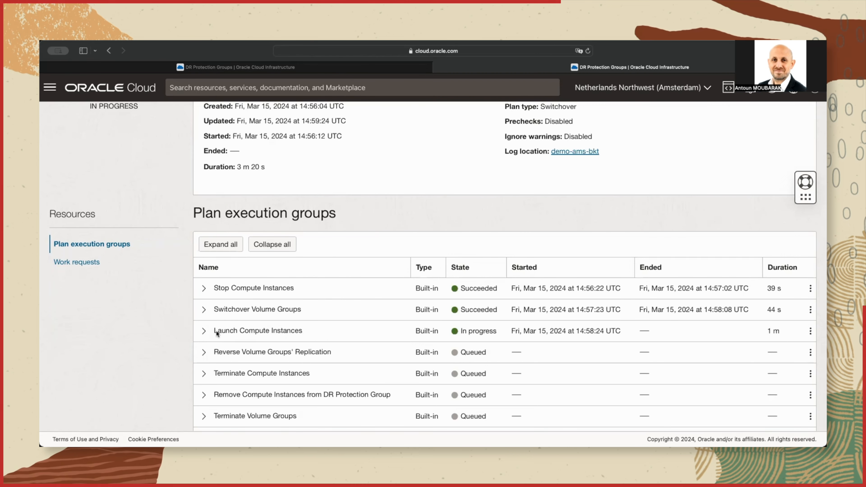
pyautogui.scroll(5, 341, 337)
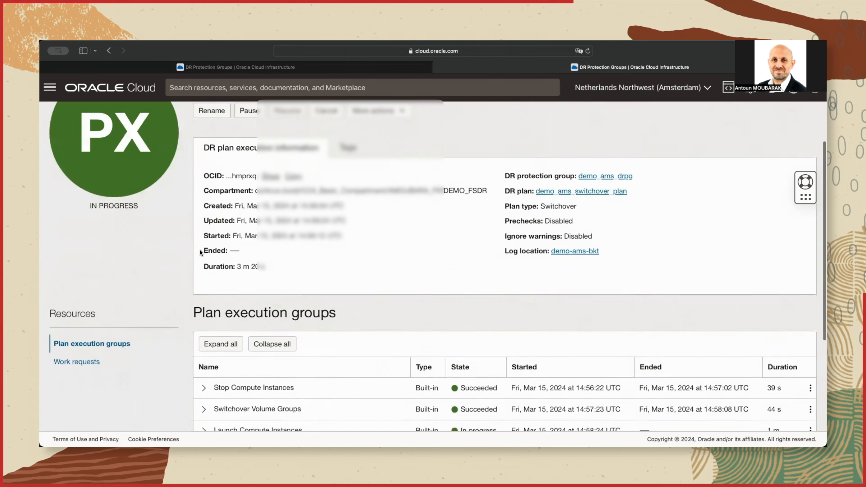
# - Open the active compute capacity reservation demo-ams-capres01, check its used capacity, and view the instances created in it
pyautogui.click(50, 87)
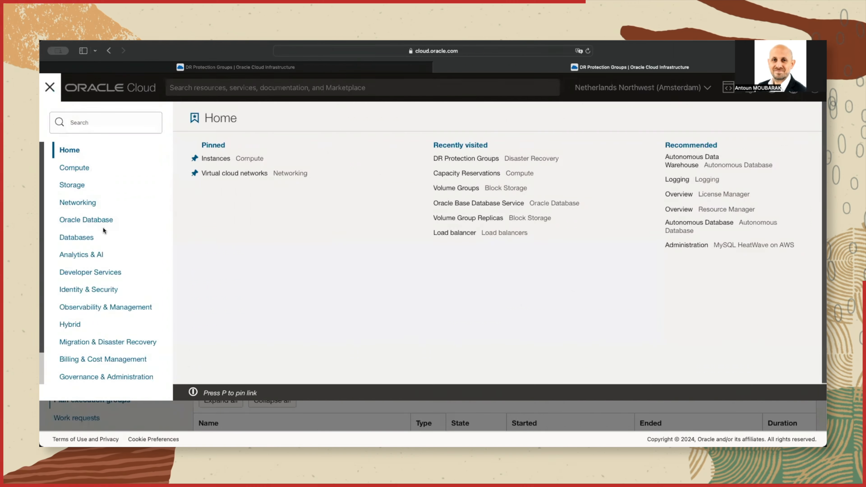
pyautogui.click(81, 168)
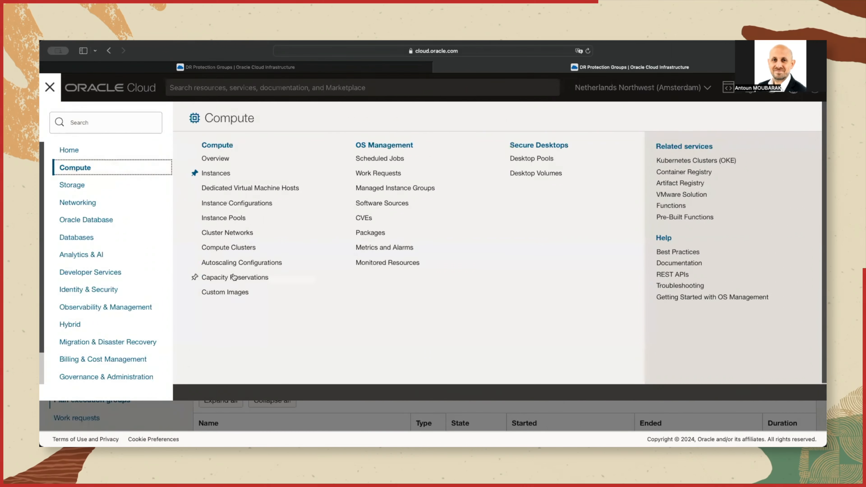
pyautogui.click(225, 277)
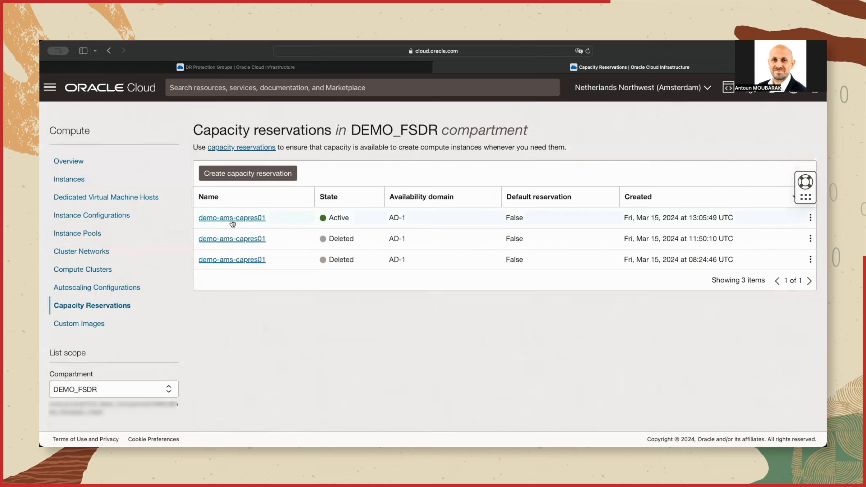
pyautogui.click(222, 219)
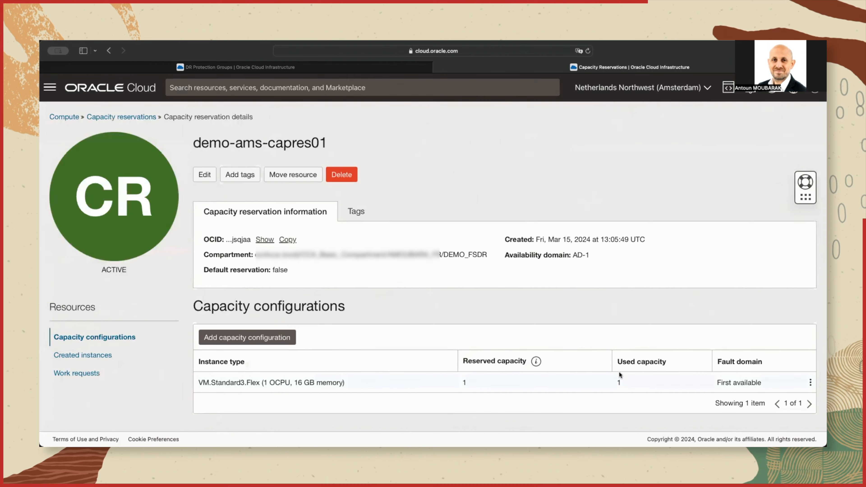
pyautogui.click(79, 361)
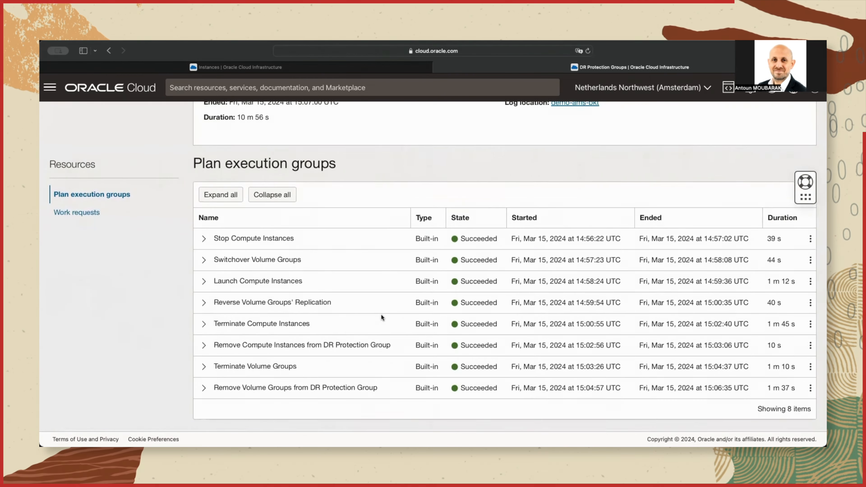
# - Review the switchover plan execution summary and open the details of the running compute instance demo-moving-vm01 in the Amsterdam region
pyautogui.scroll(6, 383, 313)
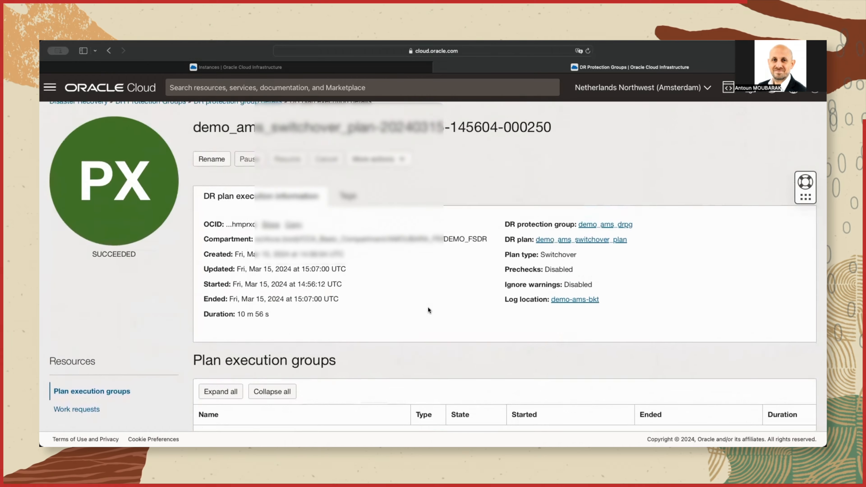
pyautogui.scroll(1, 428, 310)
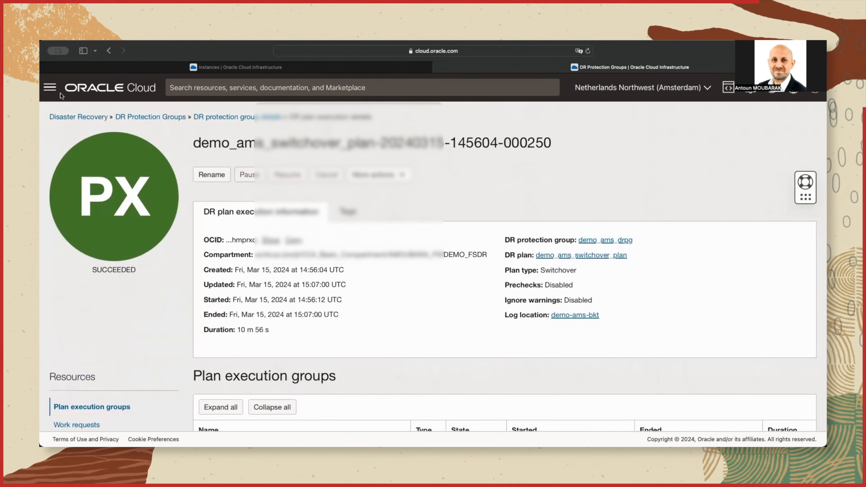
pyautogui.click(50, 88)
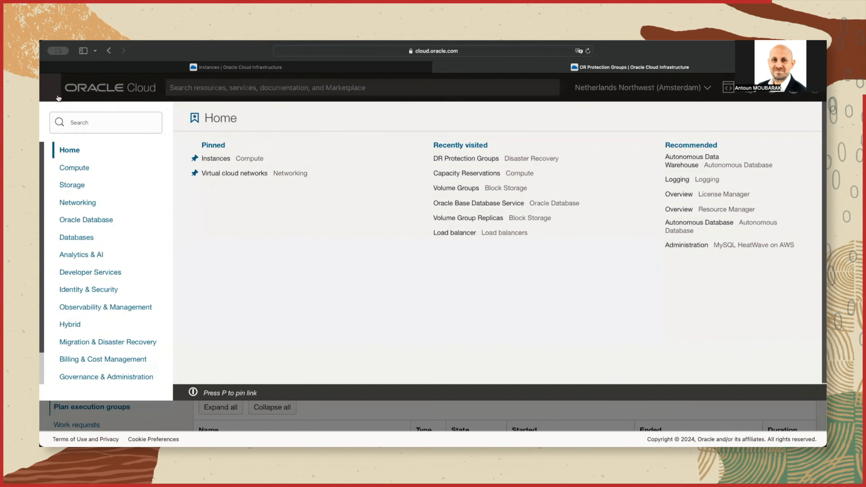
pyautogui.click(81, 168)
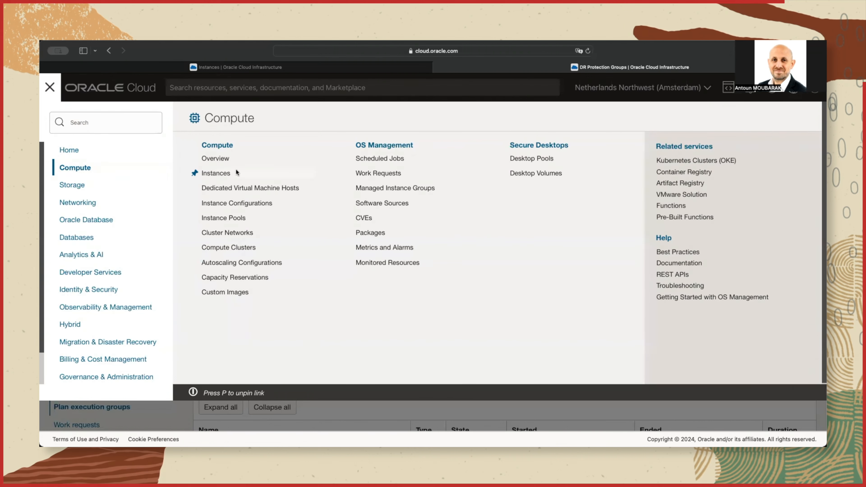
pyautogui.click(228, 173)
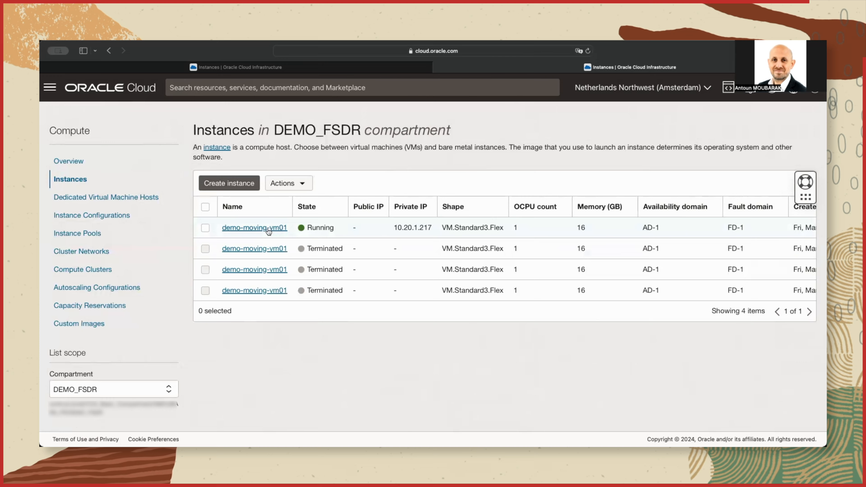
pyautogui.click(268, 229)
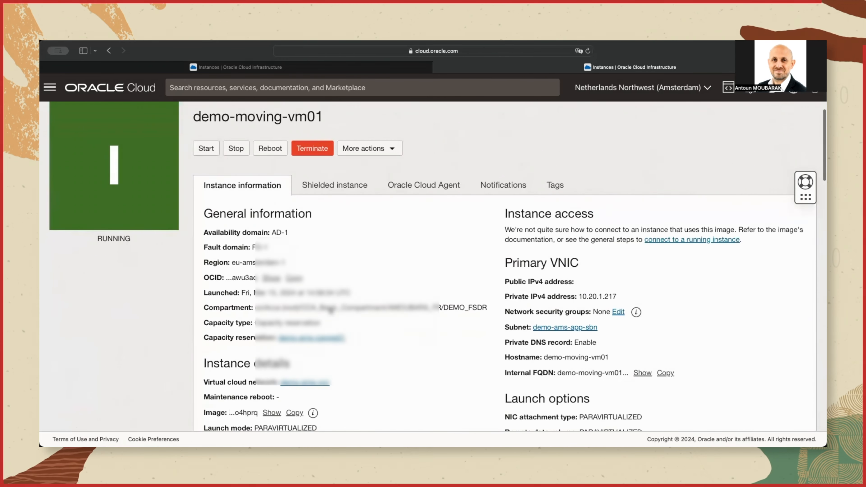